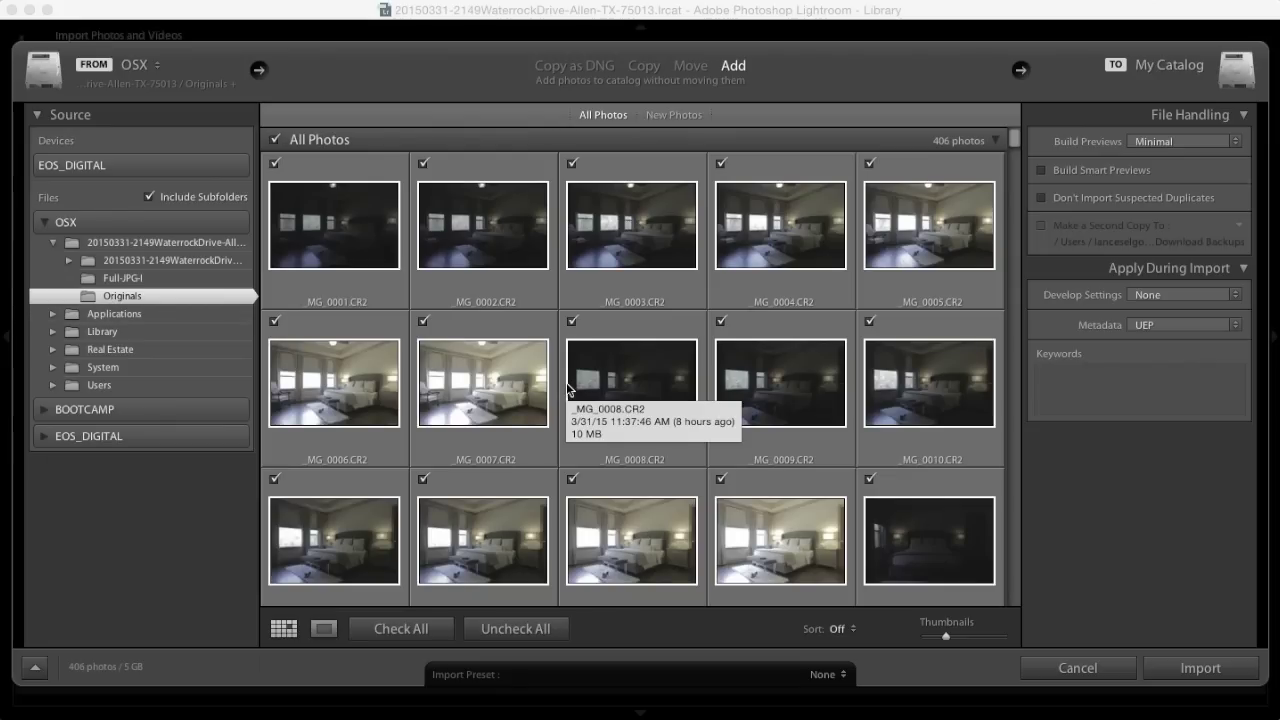
# Apply the Auto Lens Profile user develop preset to photos during import
pyautogui.click(1163, 294)
pyautogui.moveTo(1172, 404)
pyautogui.click(1008, 423)
# Import the photos, select the seven shots up to _MG_0007, and take them into Develop
pyautogui.click(1200, 668)
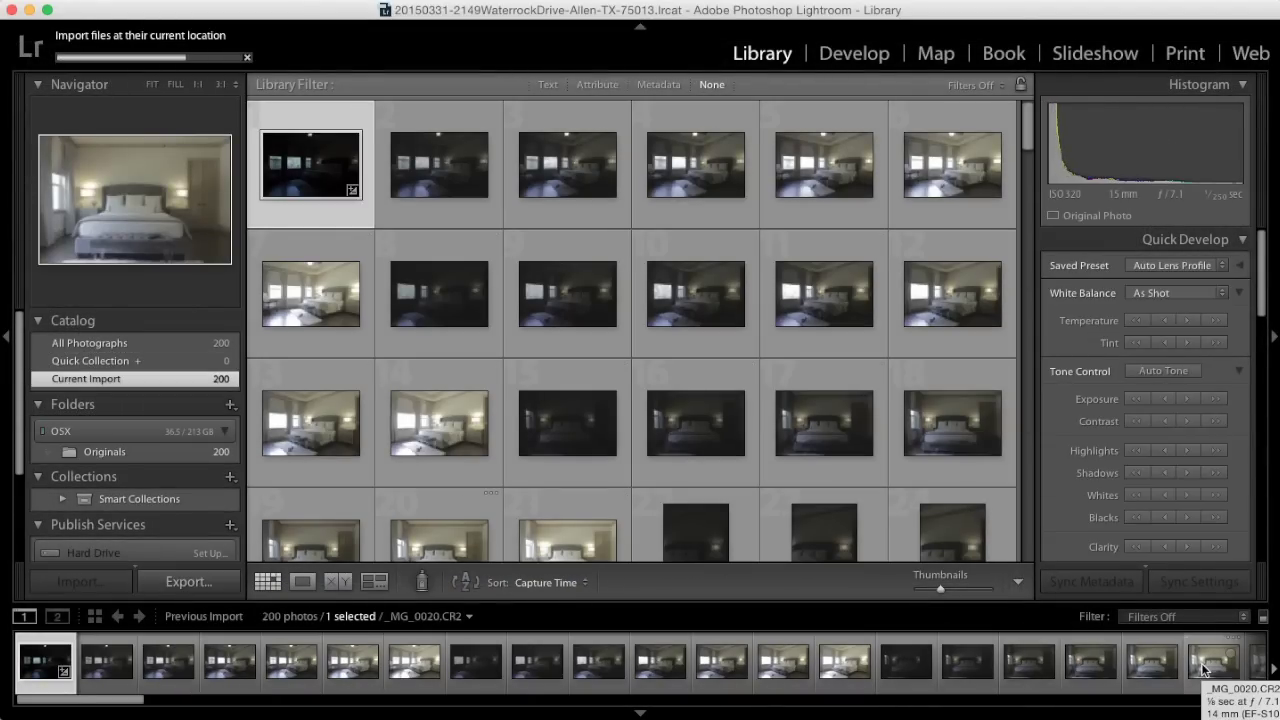
pyautogui.click(298, 306)
pyautogui.keyDown('shift'); pyautogui.click(316, 160); pyautogui.keyUp('shift')
pyautogui.click(845, 55)
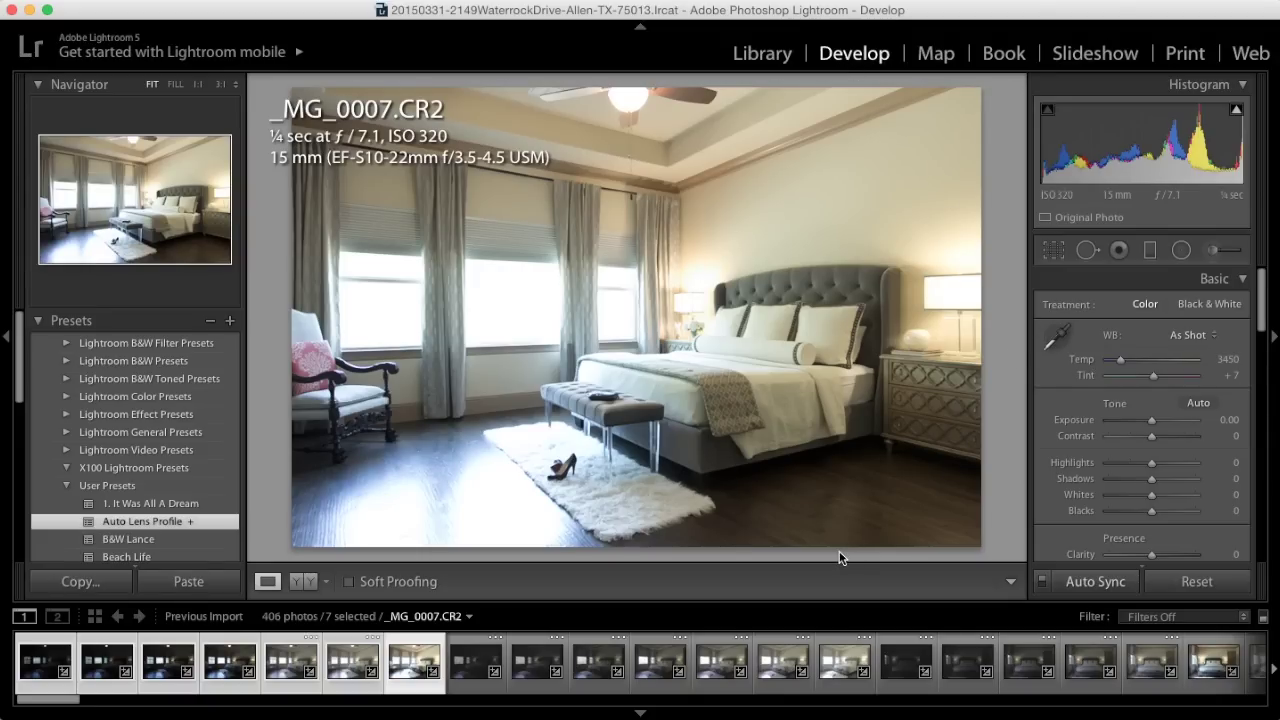
# White-balance the _MG_0006 bracket from the rug to Temp 3200, Tint +17, with Auto Sync on
pyautogui.click(348, 672)
pyautogui.click(1055, 338)
pyautogui.click(679, 493)
pyautogui.click(1216, 375)
pyautogui.write('17')
pyautogui.click(1224, 358)
pyautogui.write('3200')
pyautogui.press('Return')
pyautogui.click(1043, 582)
pyautogui.click(1043, 582)
pyautogui.click(1043, 583)
# Select _MG_0014 and set its white balance by sampling a neutral area
pyautogui.click(836, 663)
pyautogui.click(1060, 344)
pyautogui.click(623, 523)
# Lower the _MG_0014 bracket's Tint to +17 alongside Temp 3200
pyautogui.moveTo(1226, 375); pyautogui.dragTo(1220, 375)
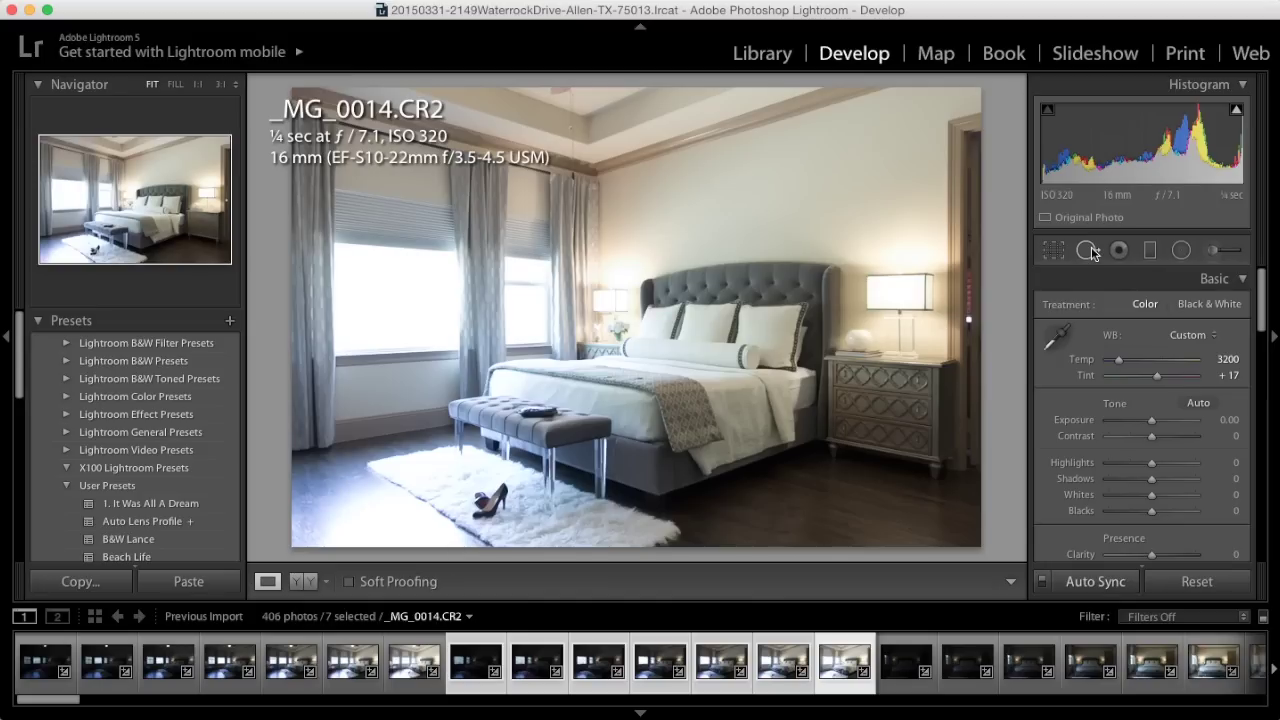
# Select all 406 photos and load the Full JPG (of Originals) export preset
pyautogui.press('g')
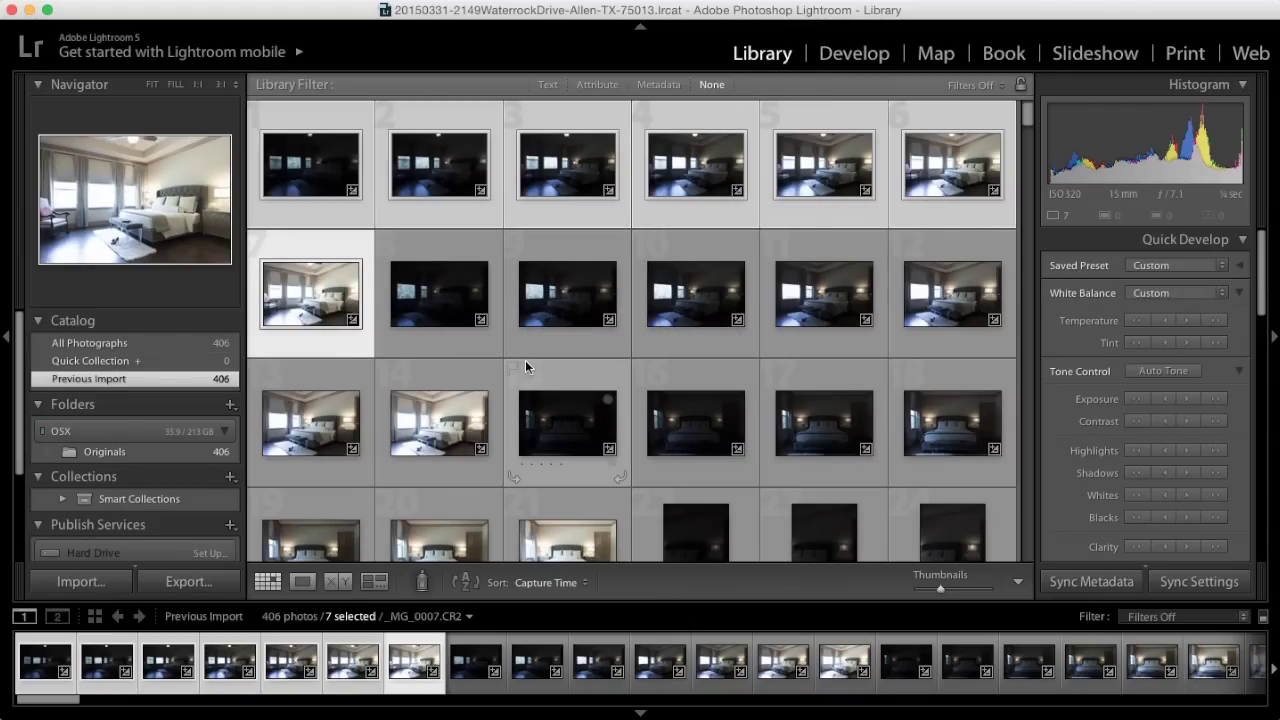
pyautogui.press('super+a')
pyautogui.click(40, 0)
pyautogui.click(60, 8)
pyautogui.click(386, 251)
# Export the photos into a Full-JPG-I subfolder of the shoot folder
pyautogui.click(798, 176)
pyautogui.write('I')
pyautogui.click(960, 154)
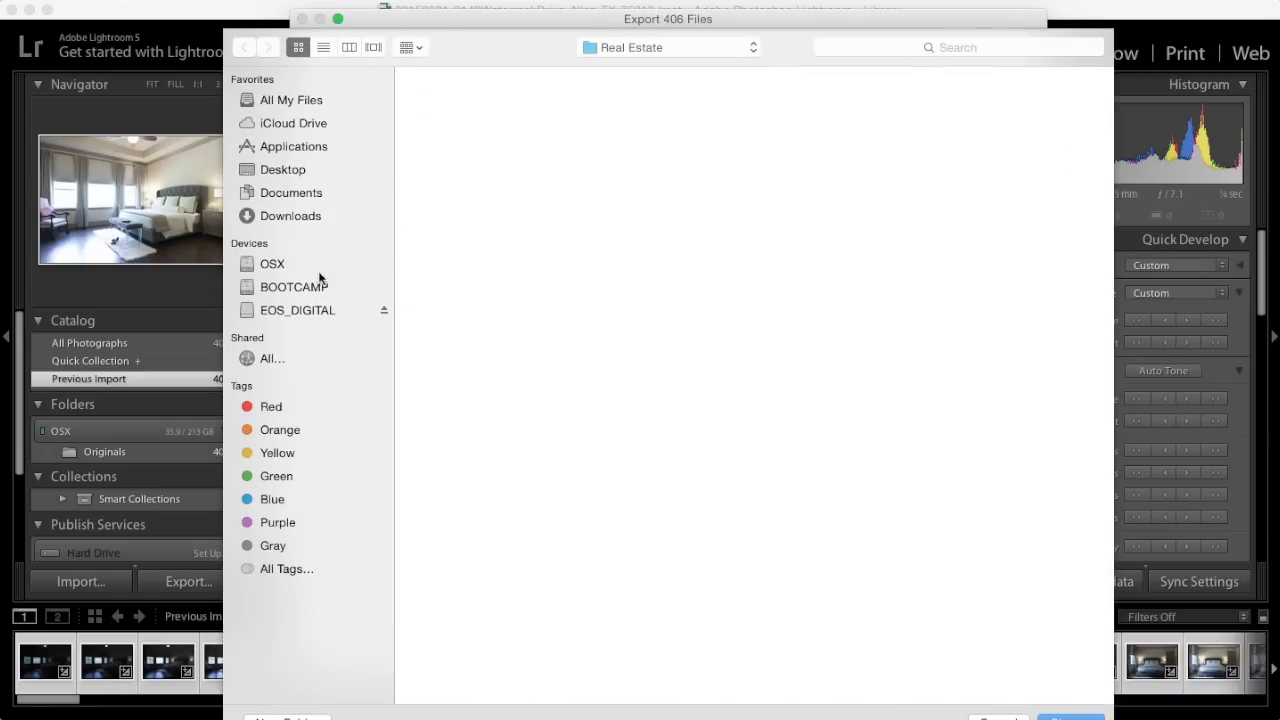
pyautogui.click(280, 265)
pyautogui.doubleClick(486, 101)
pyautogui.click(1063, 717)
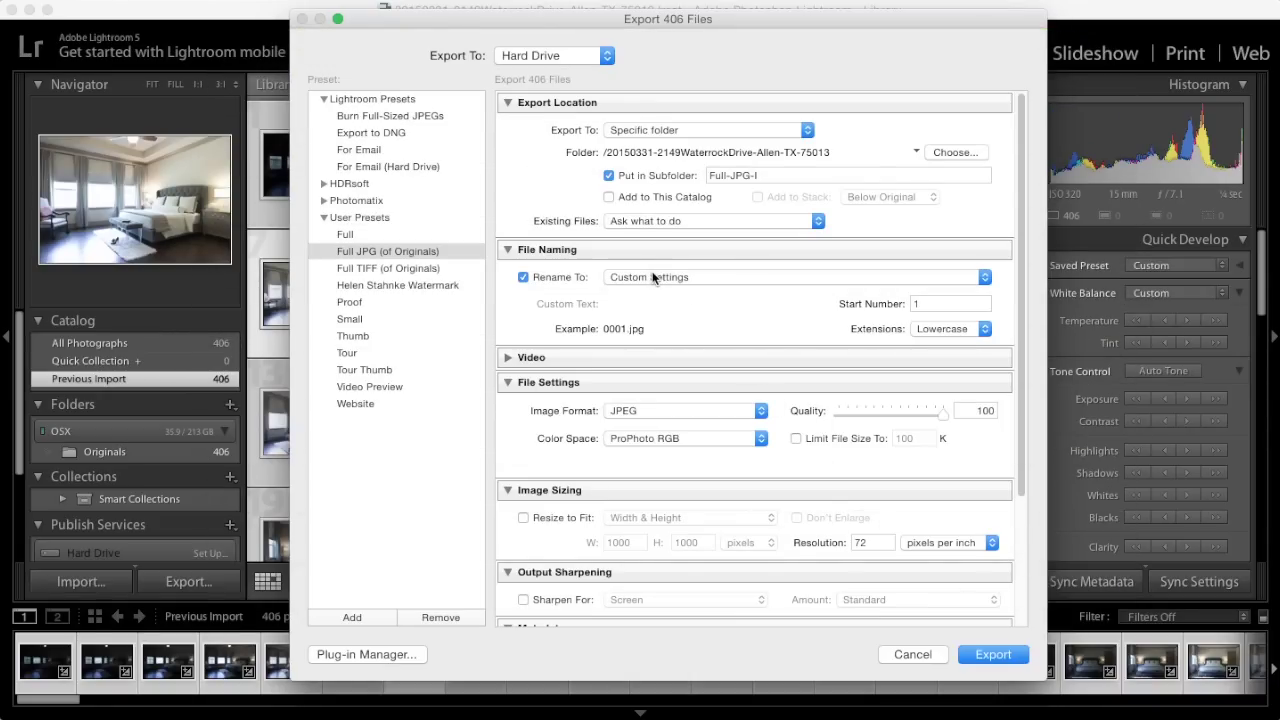
pyautogui.scroll(-3, 800, 320)
pyautogui.scroll(-2, 674, 383)
pyautogui.click(992, 654)
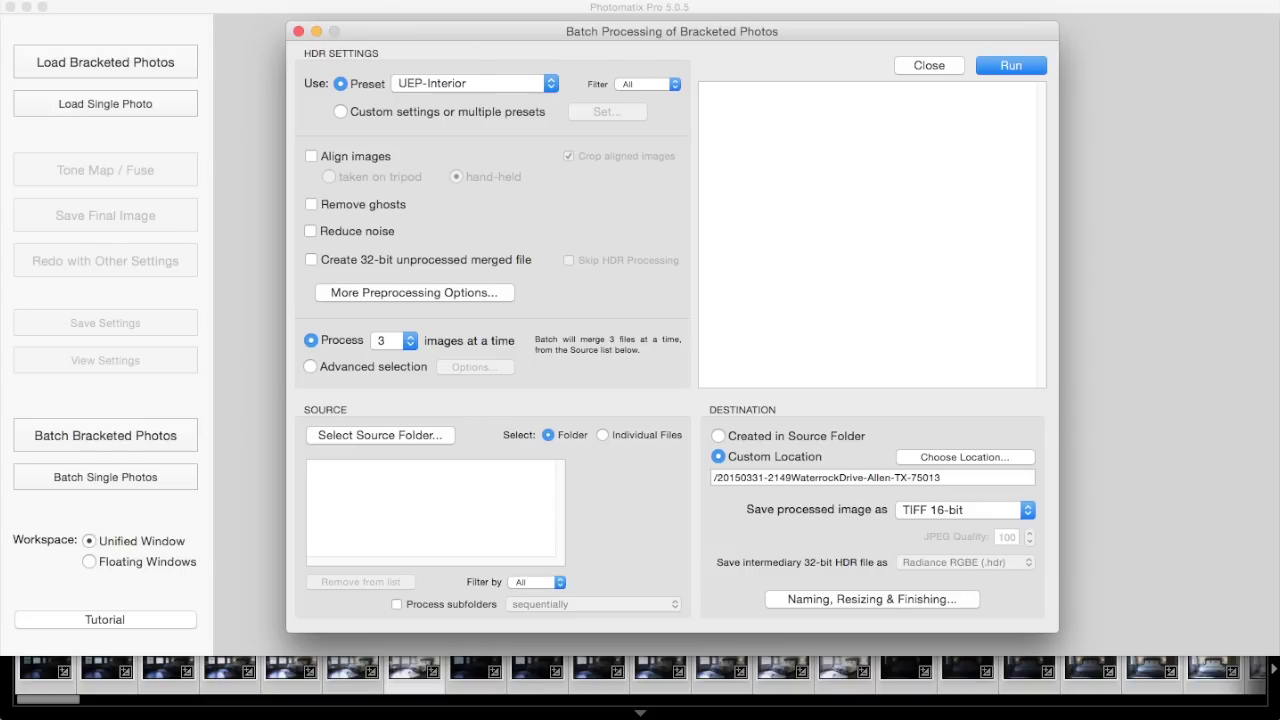
# Reposition the Photomatix batch processing window
pyautogui.moveTo(393, 36); pyautogui.dragTo(406, 44)
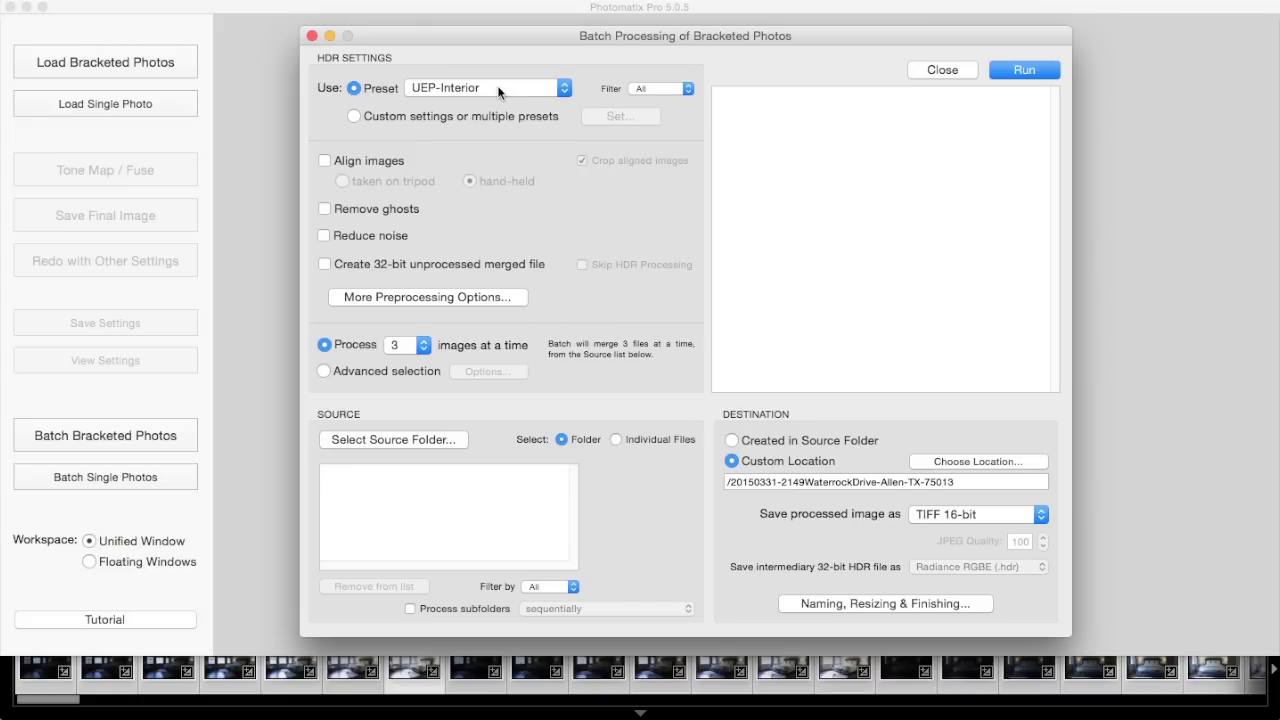
# Set 7 images per set, then enable Advanced selection allowing even-numbered sets of 3 to 7 frames
pyautogui.click(404, 344)
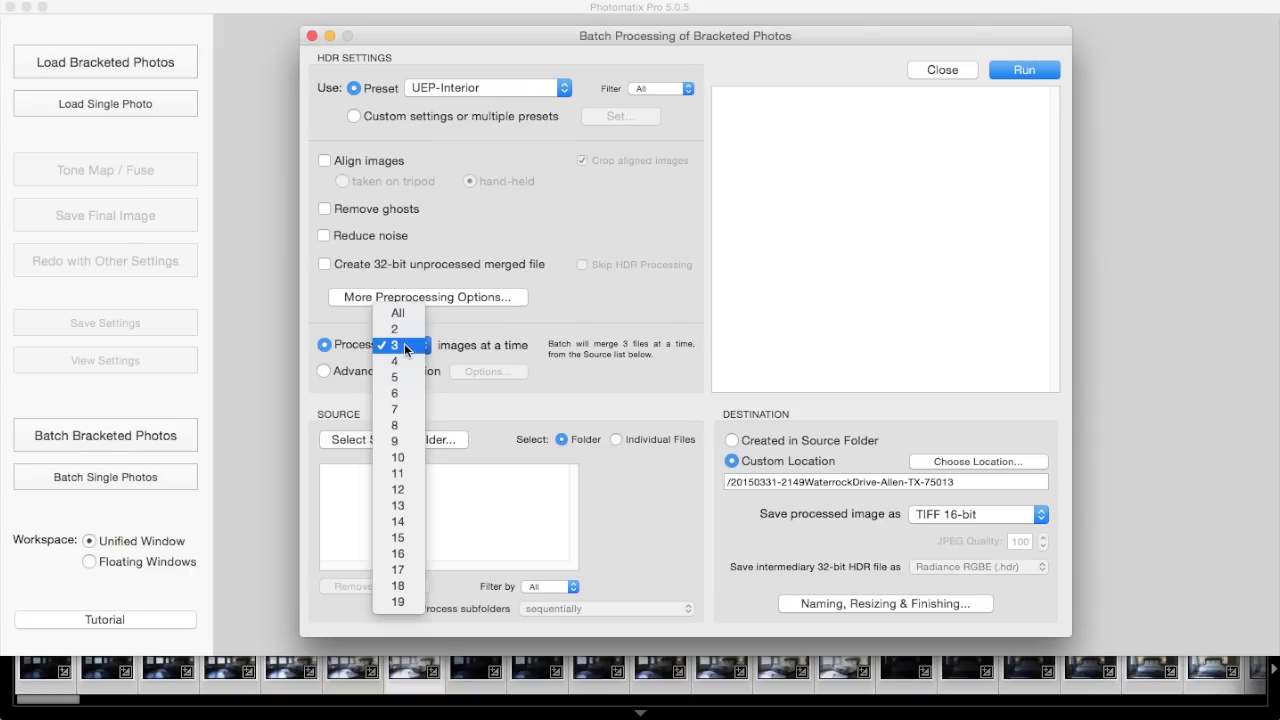
pyautogui.click(402, 407)
pyautogui.click(323, 371)
pyautogui.click(488, 371)
pyautogui.click(553, 123)
pyautogui.click(724, 100)
pyautogui.click(716, 100)
pyautogui.click(795, 100)
pyautogui.click(798, 164)
# Confirm the detection options and use Full-JPG-I as the source folder
pyautogui.click(818, 533)
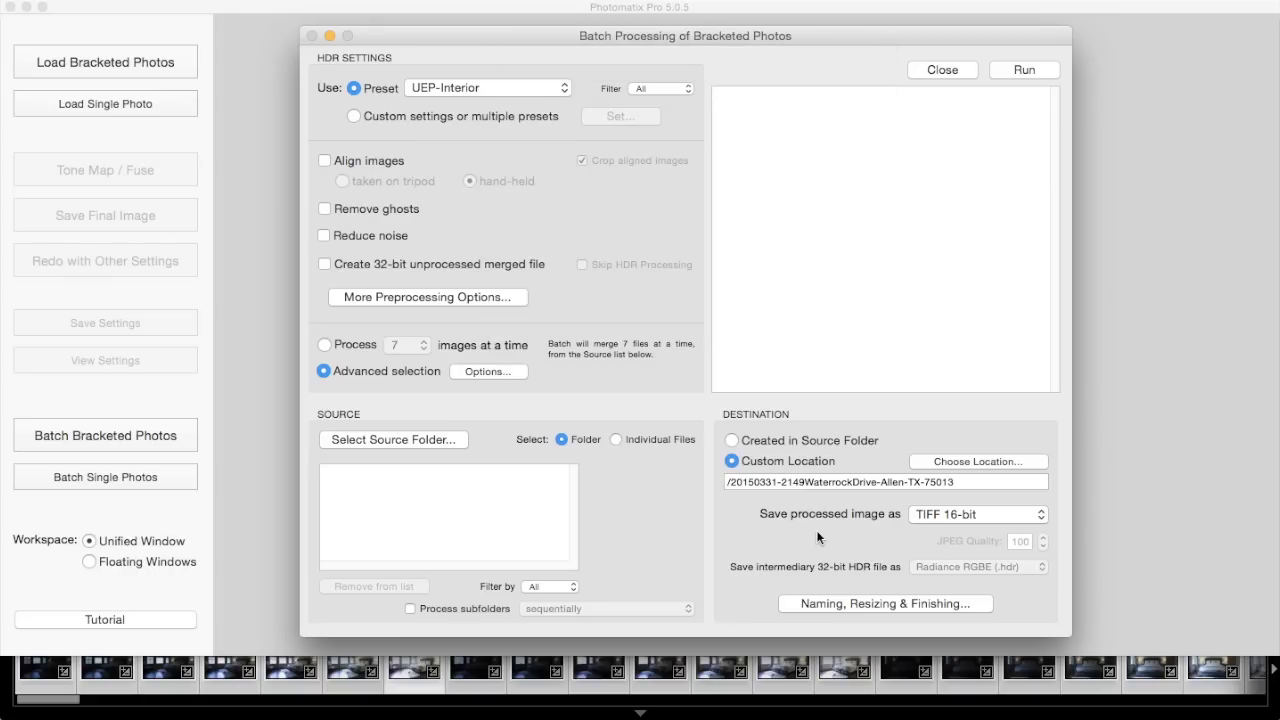
pyautogui.click(405, 439)
pyautogui.click(520, 112)
pyautogui.doubleClick(517, 115)
pyautogui.click(1098, 637)
# Save merged results into a new 'Edited' folder inside the shoot folder
pyautogui.click(967, 460)
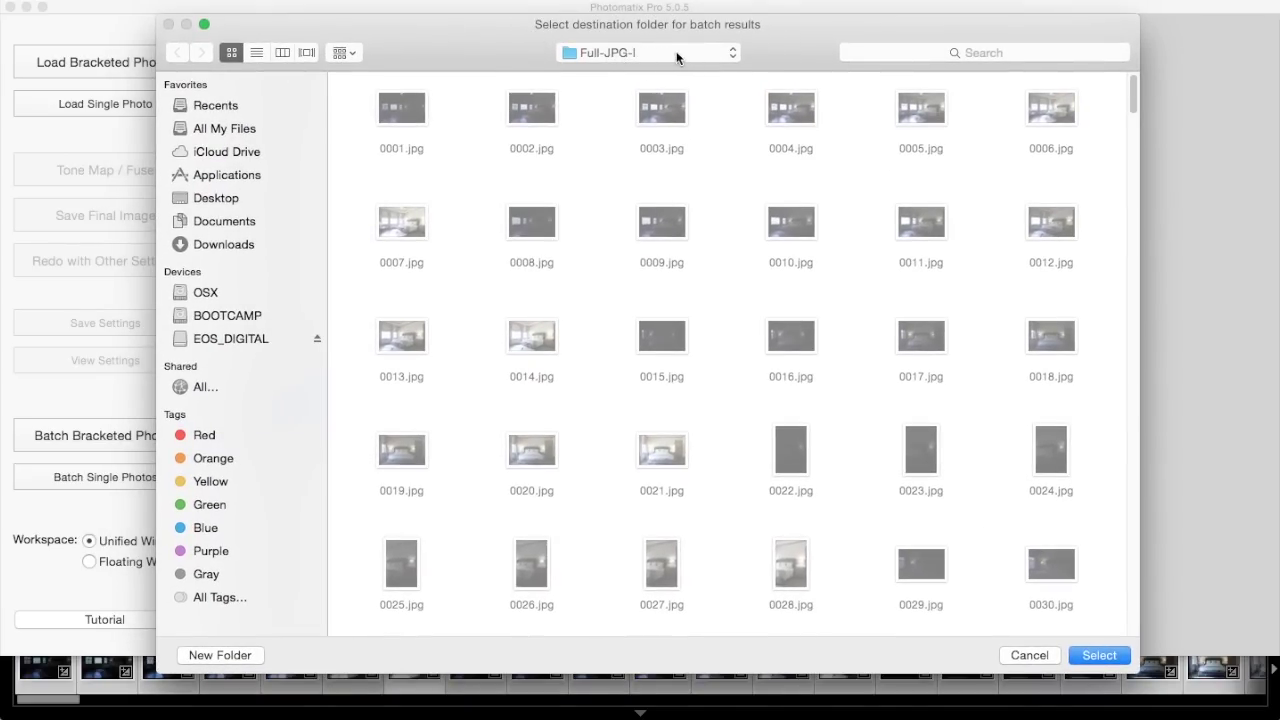
pyautogui.click(657, 52)
pyautogui.click(645, 69)
pyautogui.click(231, 654)
pyautogui.write('Edited')
pyautogui.click(424, 191)
pyautogui.click(1090, 658)
# Run the batch merge of the 7-image brackets with UEP-Interior
pyautogui.click(1025, 70)
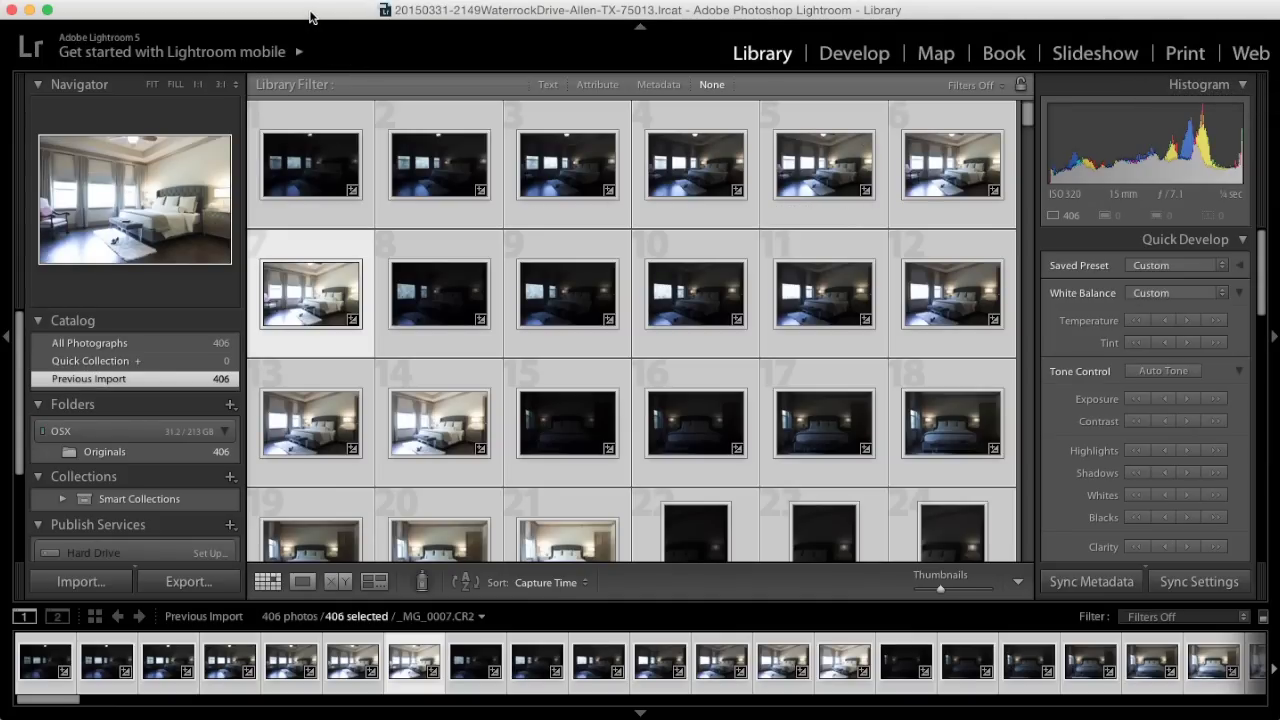
# Set up importing the Edited folder with the Photomatix Interior develop preset
pyautogui.click(81, 582)
pyautogui.click(45, 223)
pyautogui.click(53, 243)
pyautogui.click(103, 280)
pyautogui.click(1186, 295)
pyautogui.moveTo(1165, 428)
pyautogui.click(965, 614)
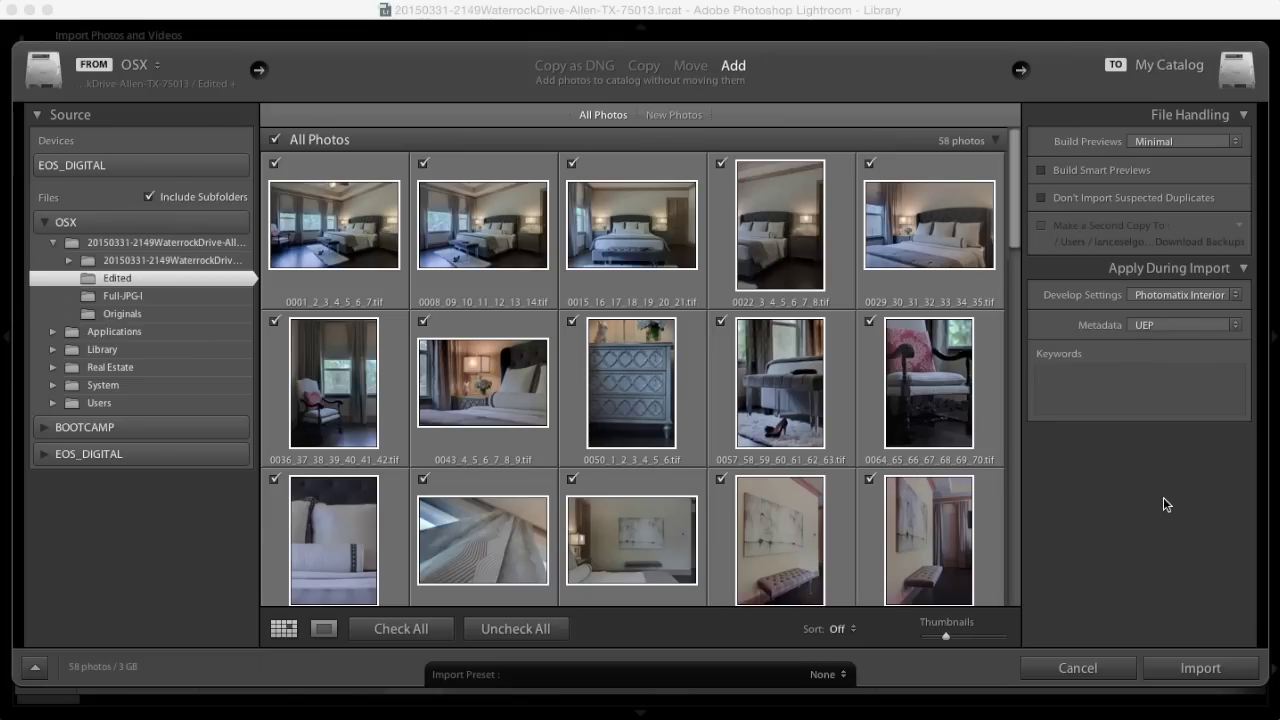